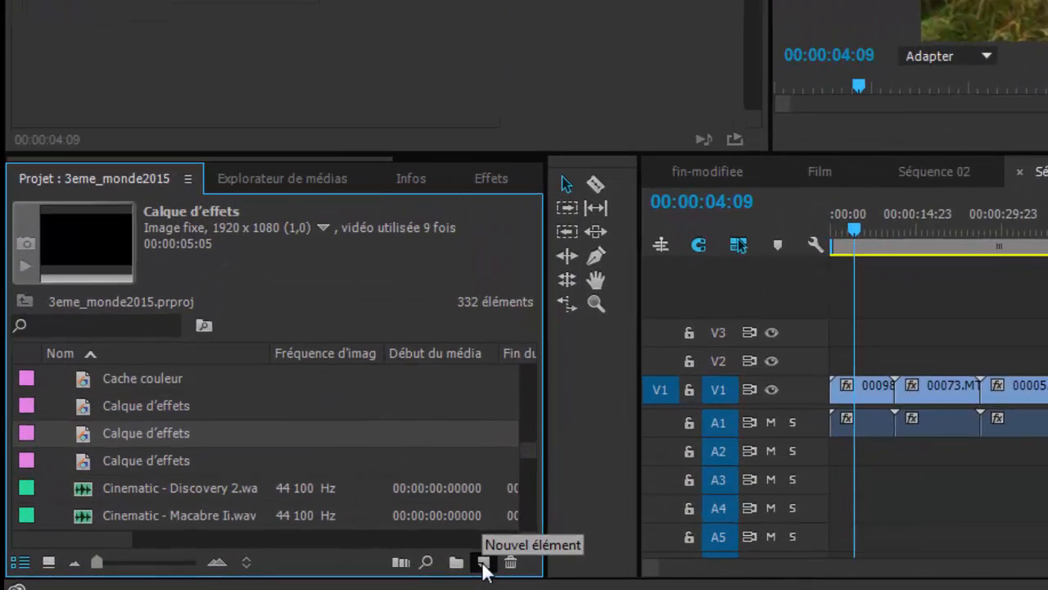
- Place the existing adjustment layer (Calque d'effets) on track V2, covering all three clips of Séquence 07
{"action": "left_click", "coordinate": [279, 570]}
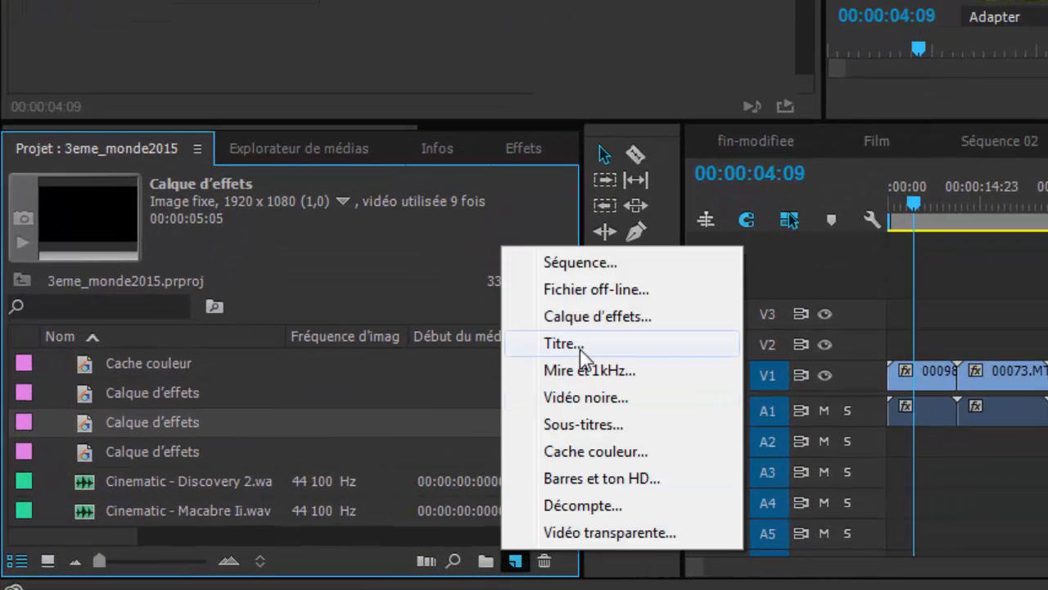
{"action": "key", "text": "Escape"}
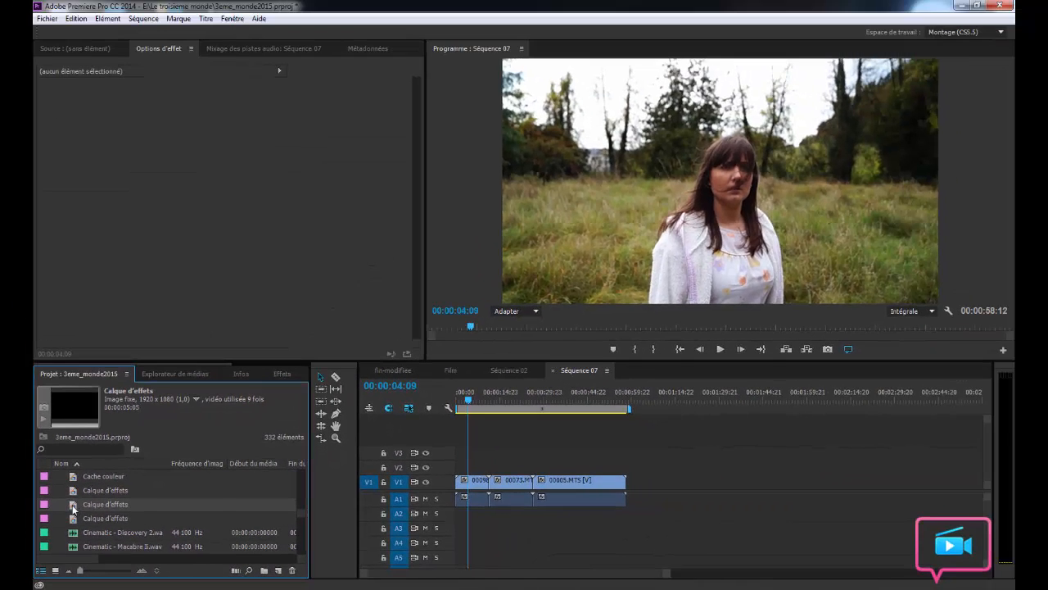
{"action": "left_click_drag", "start_coordinate": [74, 508], "coordinate": [625, 467]}
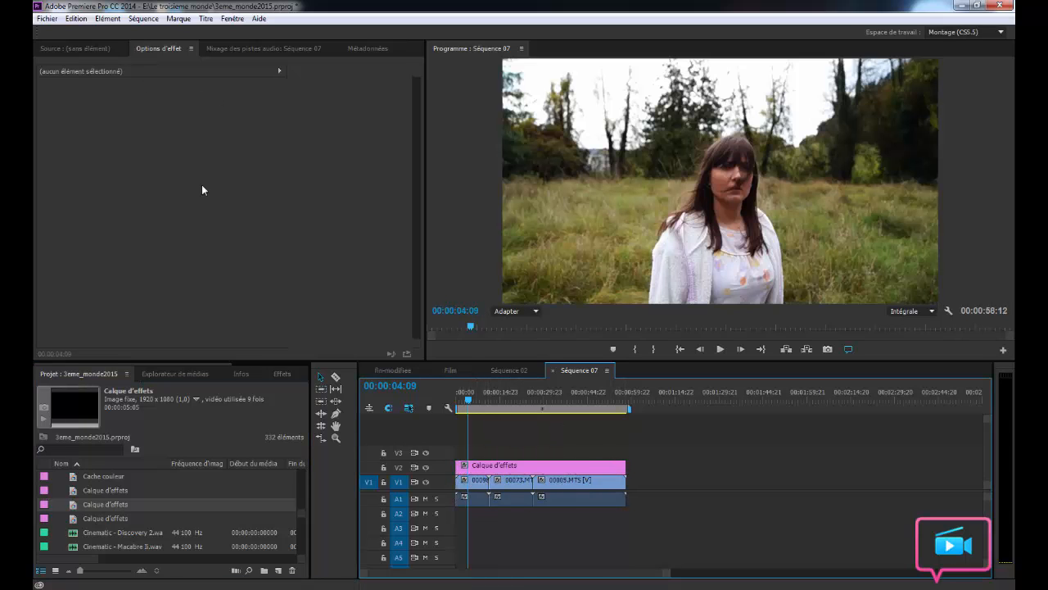
- Find the Recadrage video effect by searching for "recad" and apply it to the adjustment layer on V2
{"action": "left_click", "coordinate": [513, 472]}
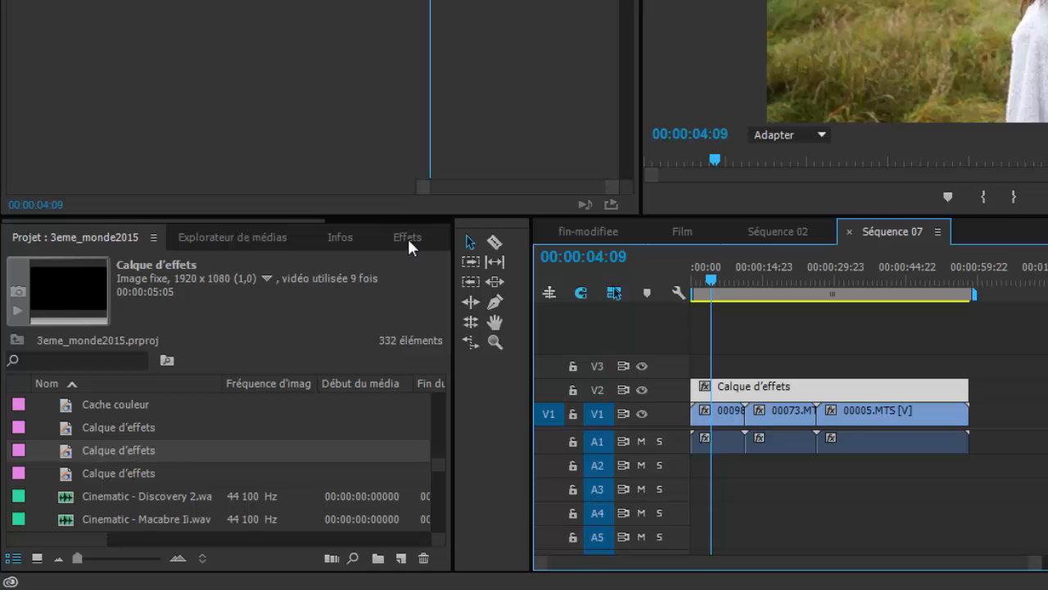
{"action": "left_click", "coordinate": [407, 236]}
{"action": "left_click", "coordinate": [92, 261]}
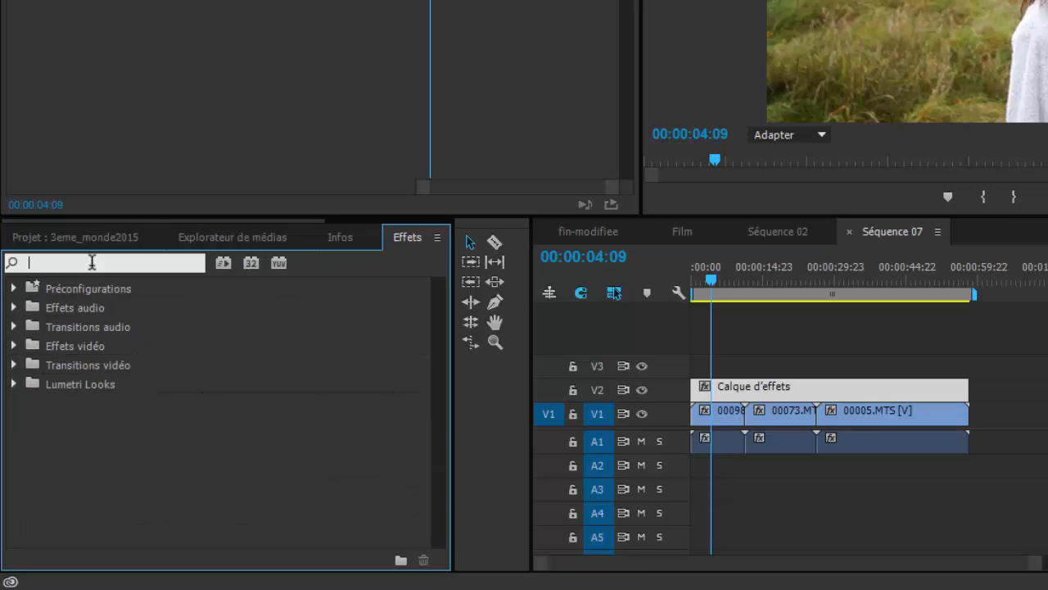
{"action": "type", "text": "reca"}
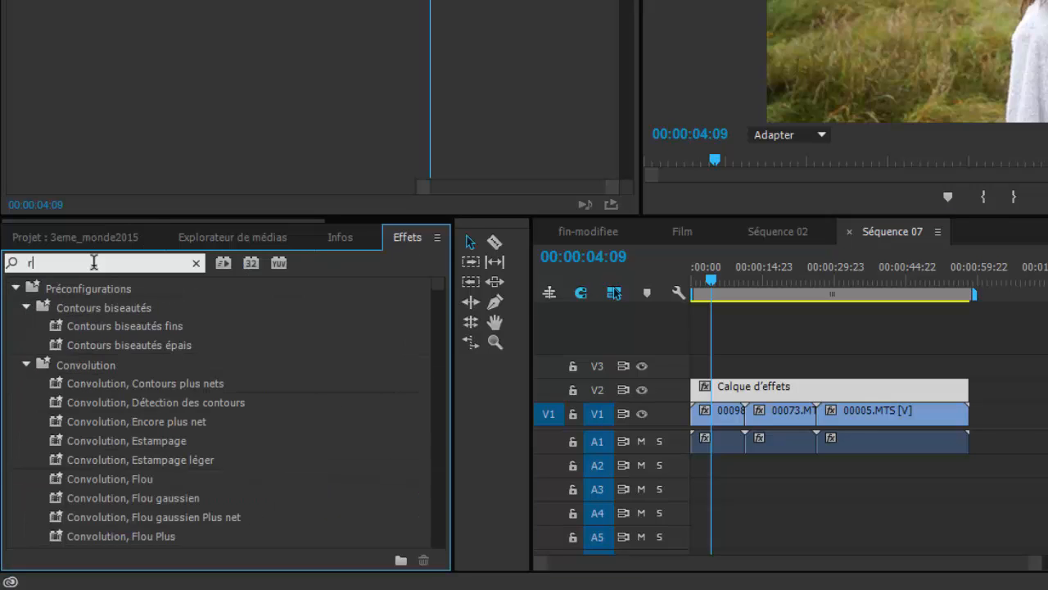
{"action": "type", "text": "d"}
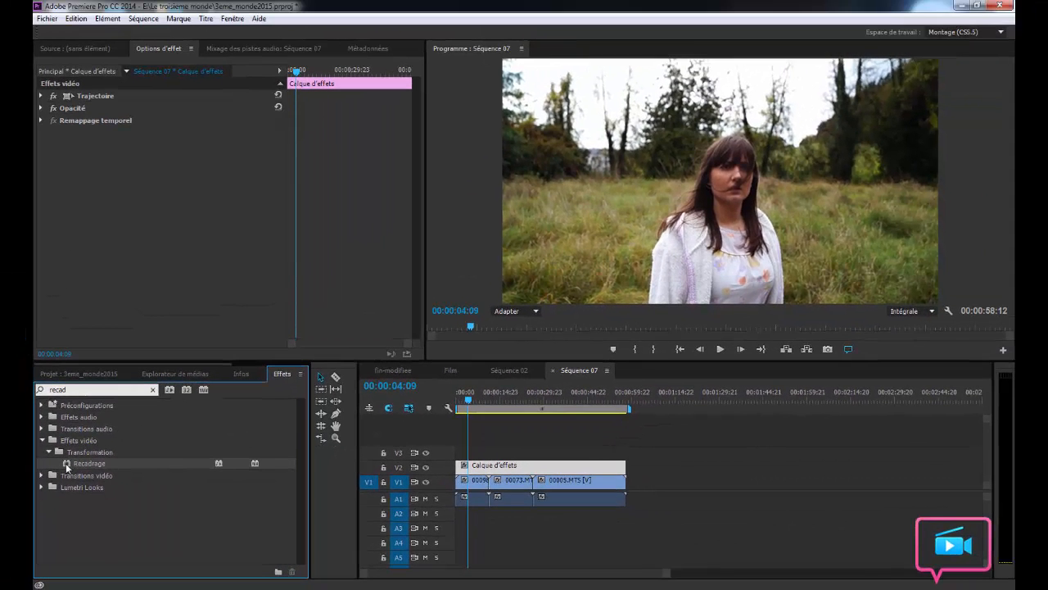
{"action": "left_click_drag", "start_coordinate": [66, 463], "coordinate": [487, 465]}
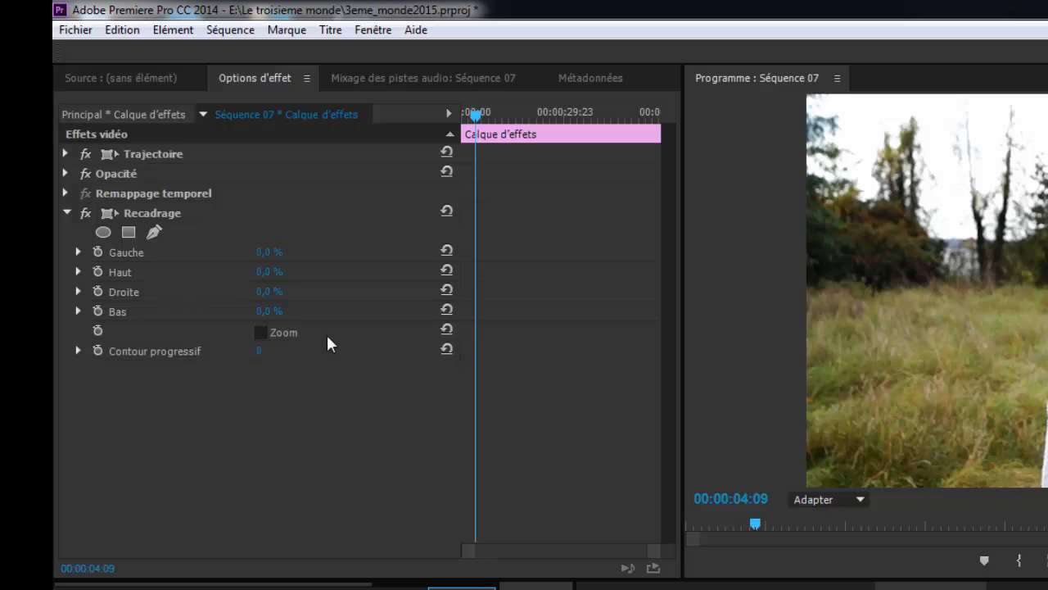
- Set the Recadrage effect's Haut and Bas values to 13 % each on the adjustment layer
{"action": "left_click", "coordinate": [269, 272]}
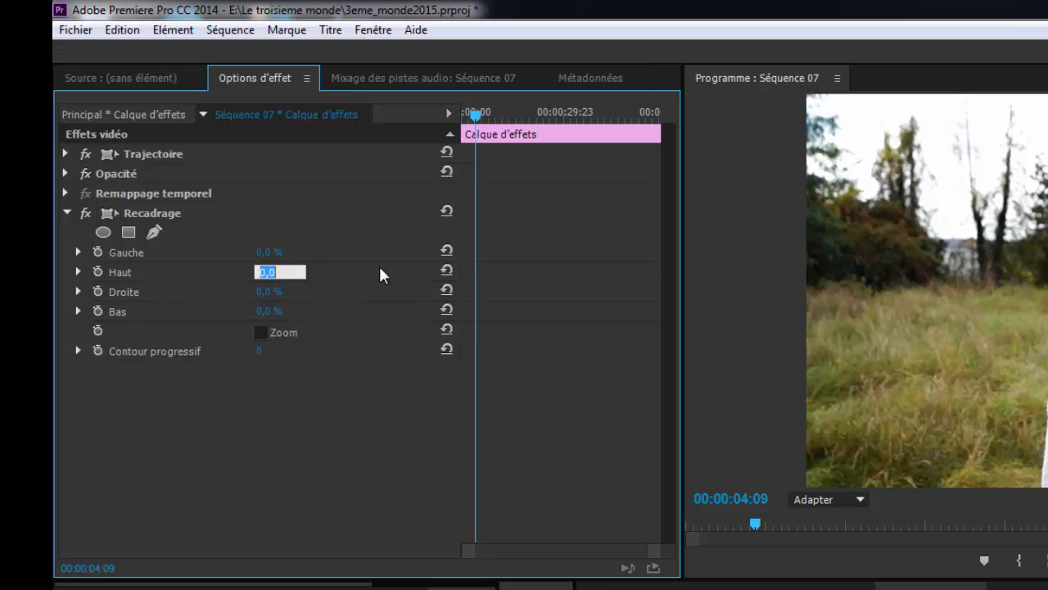
{"action": "type", "text": "13"}
{"action": "left_click", "coordinate": [275, 311]}
{"action": "type", "text": "13"}
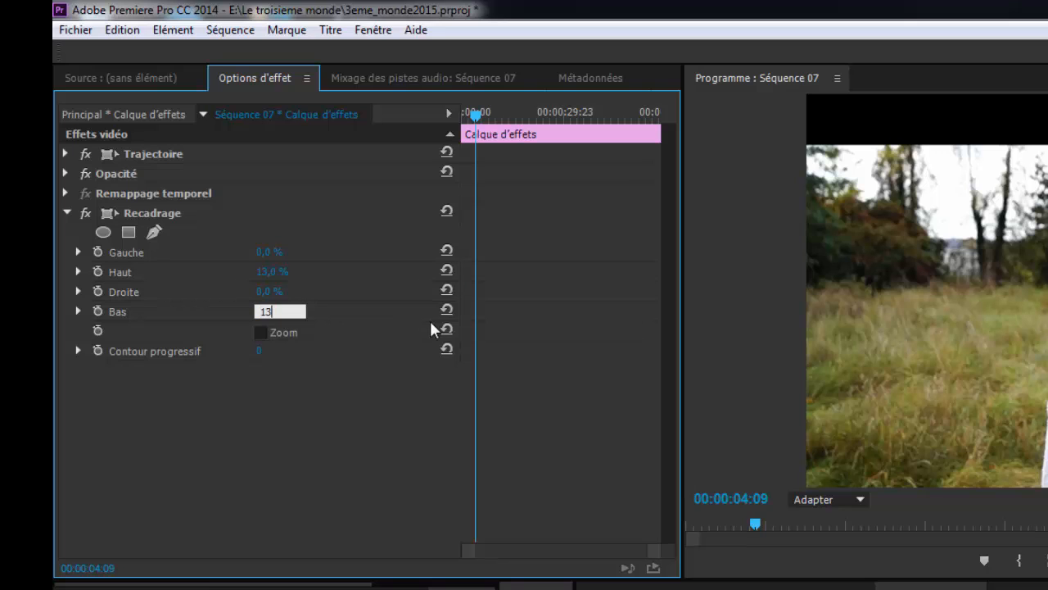
{"action": "left_click", "coordinate": [253, 389]}
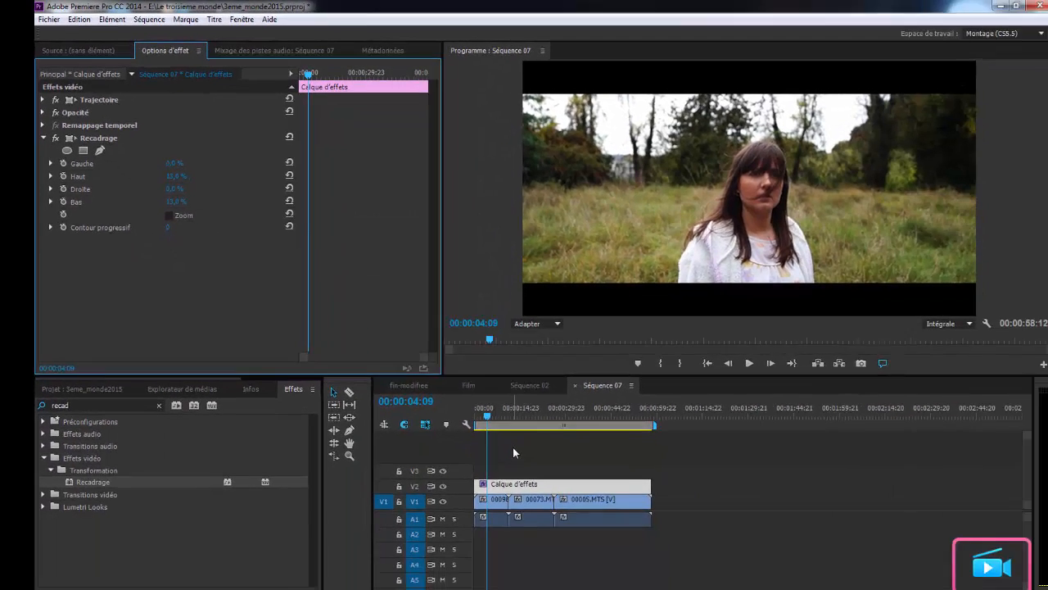
{"action": "left_click", "coordinate": [493, 430]}
- Open the media export settings for Séquence 07 and move the dialog higher to show its controls
{"action": "left_click", "coordinate": [41, 20]}
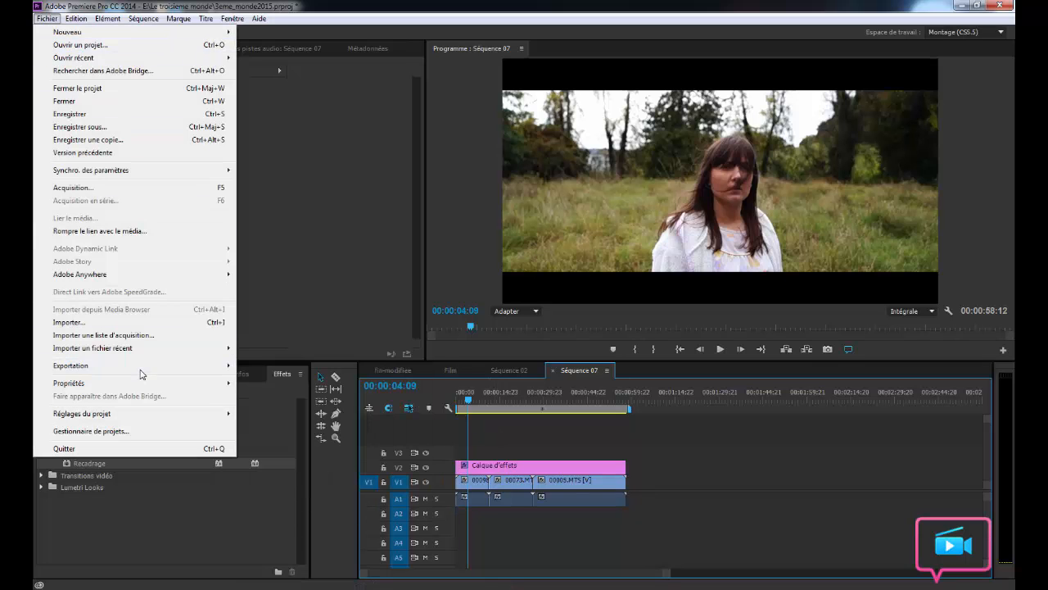
{"action": "mouse_move", "coordinate": [164, 371]}
{"action": "left_click", "coordinate": [264, 367]}
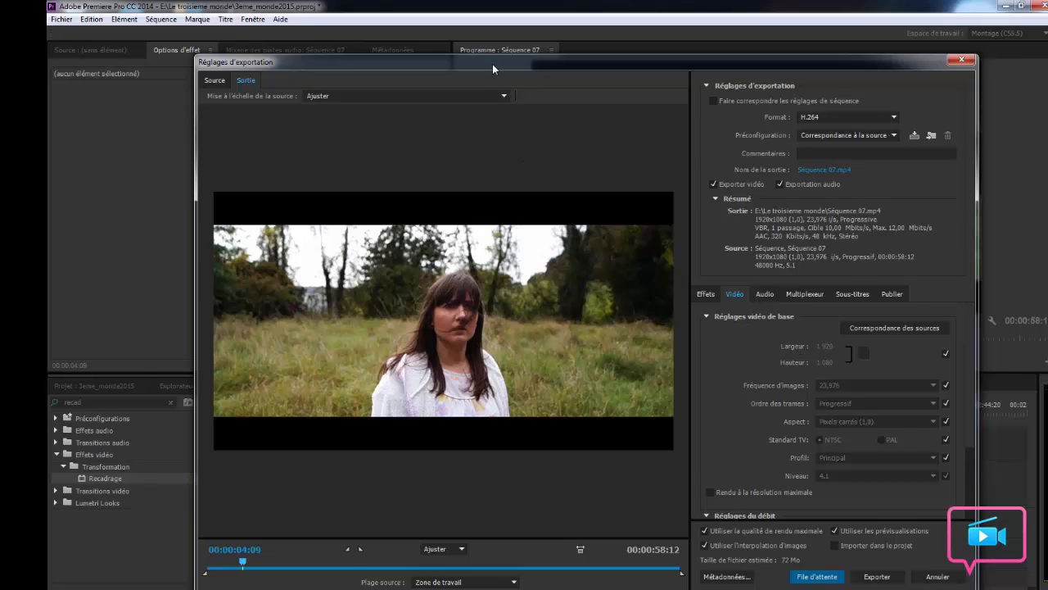
{"action": "left_click_drag", "start_coordinate": [492, 64], "coordinate": [475, 42]}
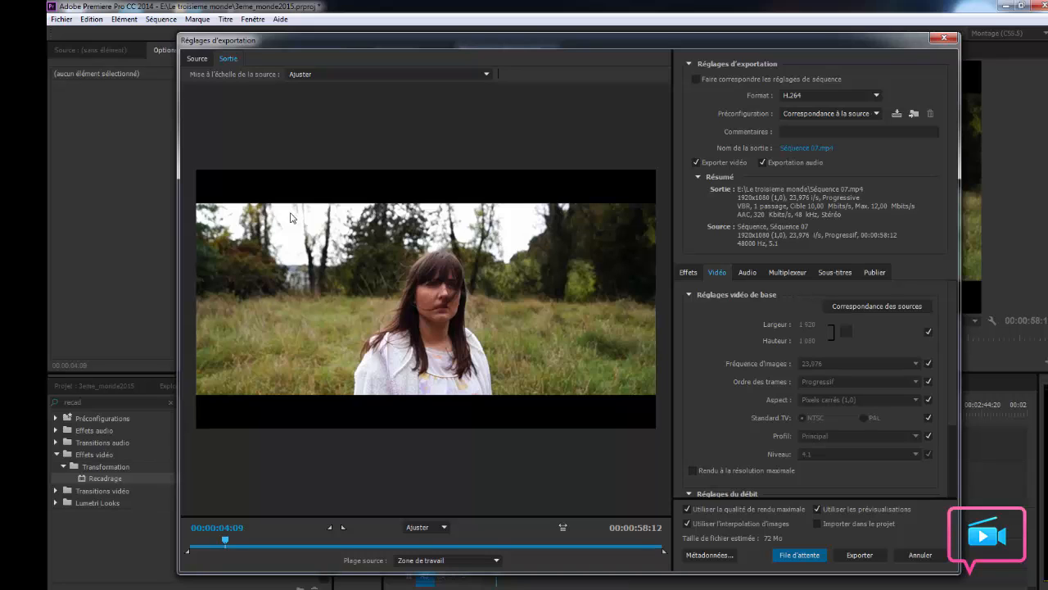
- Enable cropping of the export source and crop off the black bars with Haut and Bas at 139 pixels each
{"action": "left_click", "coordinate": [196, 62]}
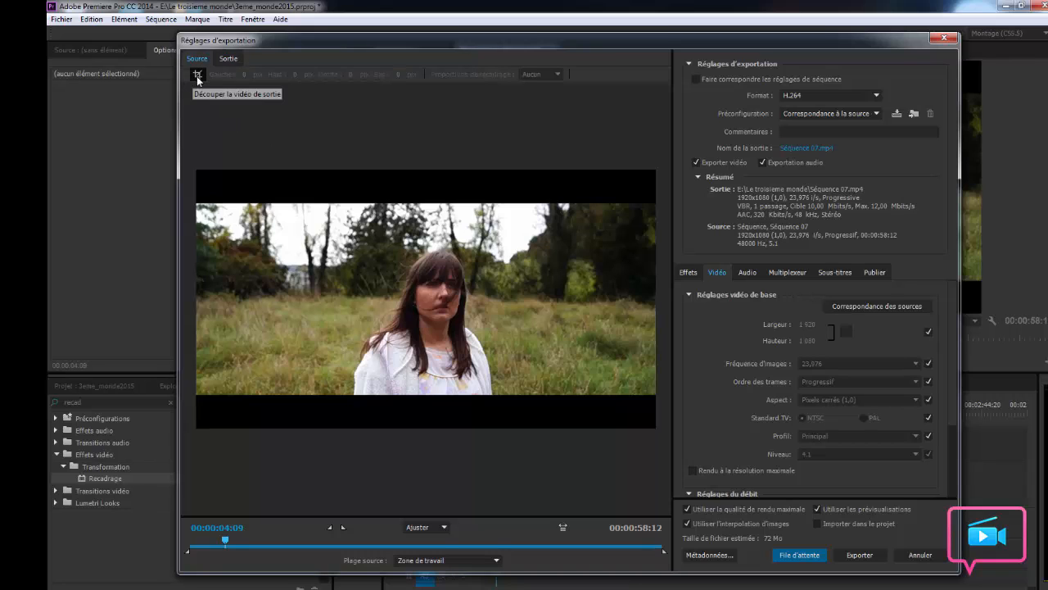
{"action": "left_click", "coordinate": [197, 75]}
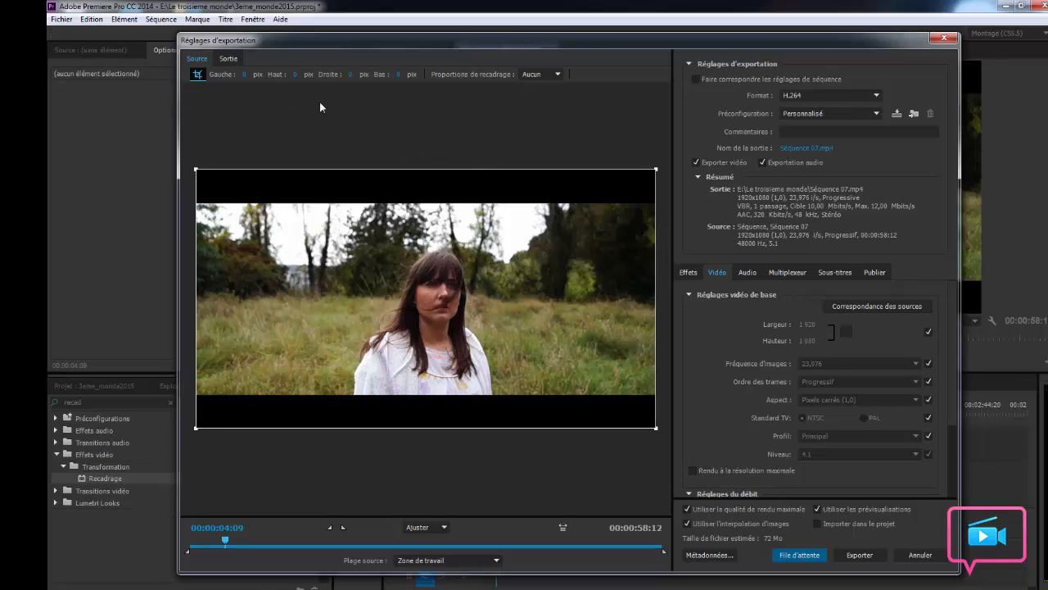
{"action": "left_click", "coordinate": [295, 74]}
{"action": "left_click", "coordinate": [462, 139]}
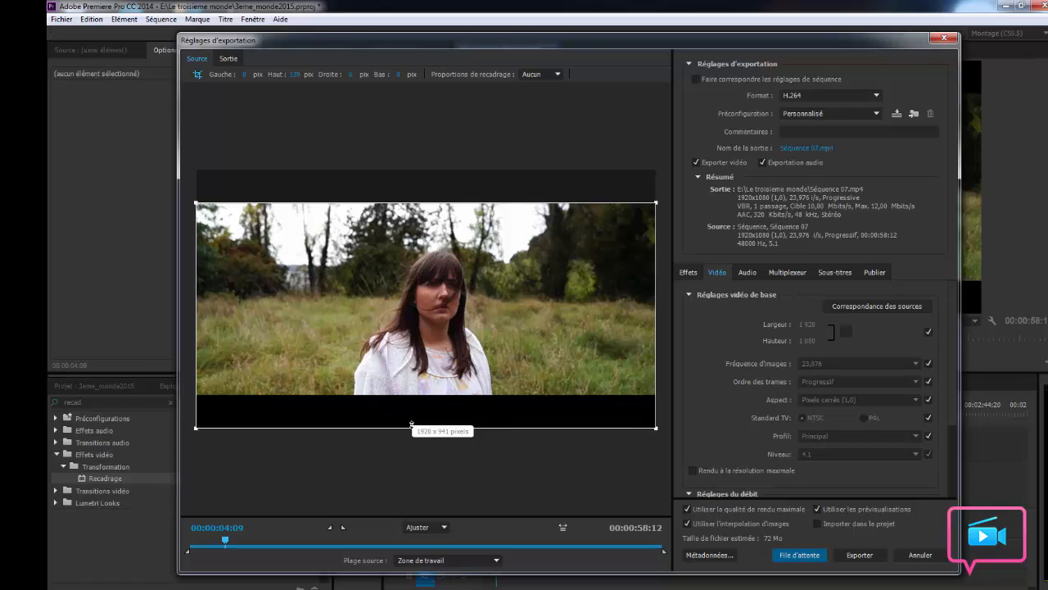
{"action": "left_click_drag", "start_coordinate": [409, 427], "coordinate": [438, 393]}
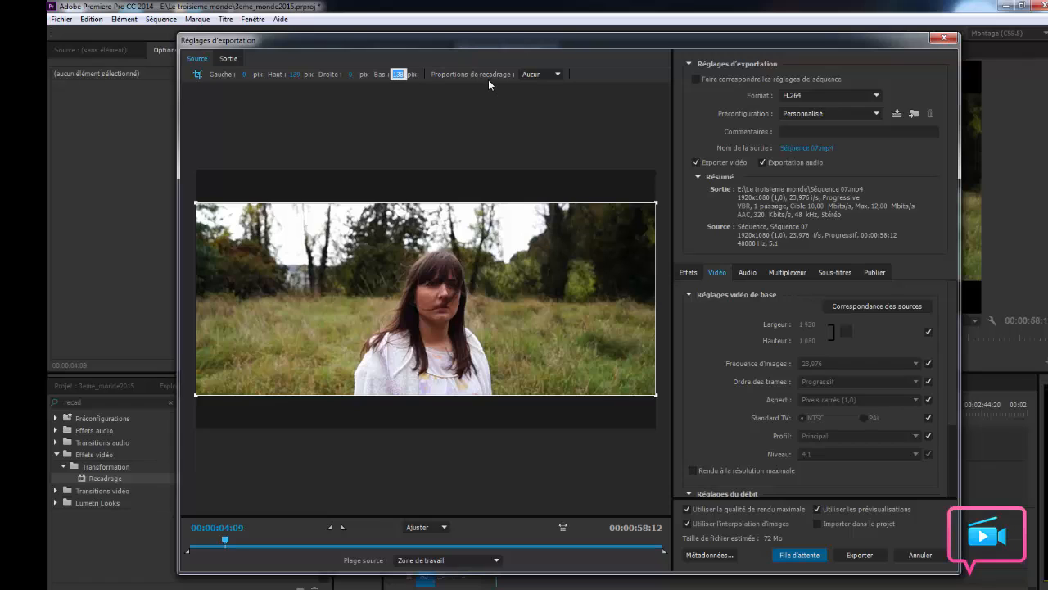
{"action": "type", "text": "139"}
{"action": "key", "text": "Return"}
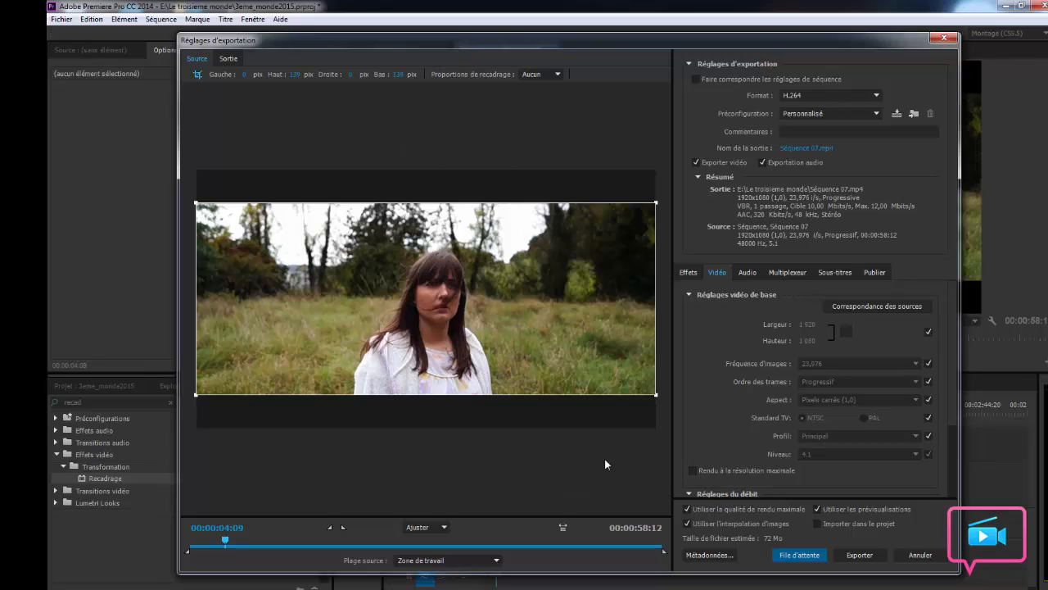
- Unlink the output frame size from the source, check the cropped frame's dimensions, and set the output height to 802 pixels
{"action": "left_click", "coordinate": [234, 63]}
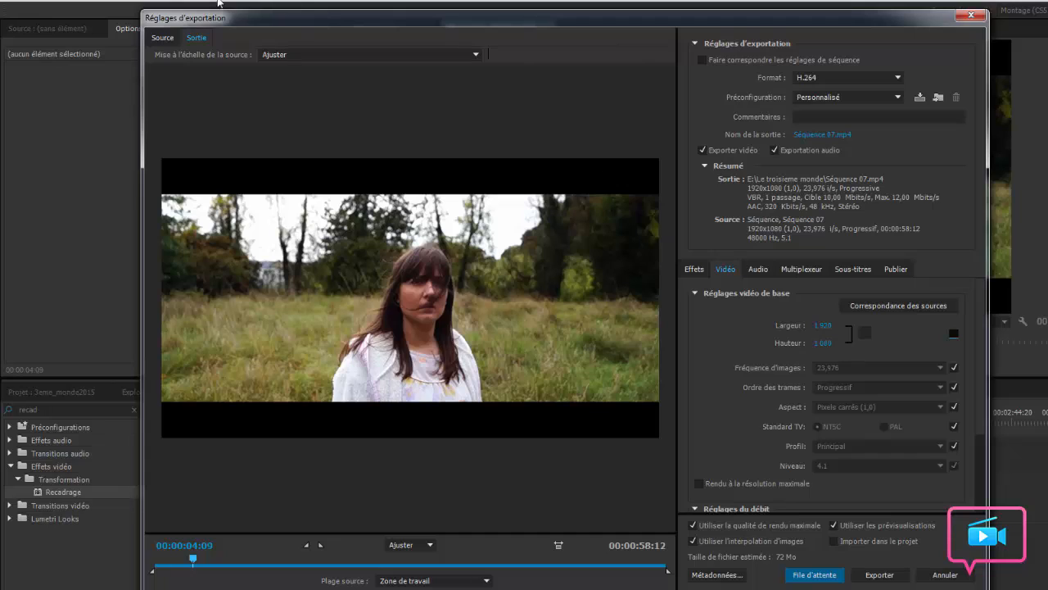
{"action": "left_click", "coordinate": [164, 38]}
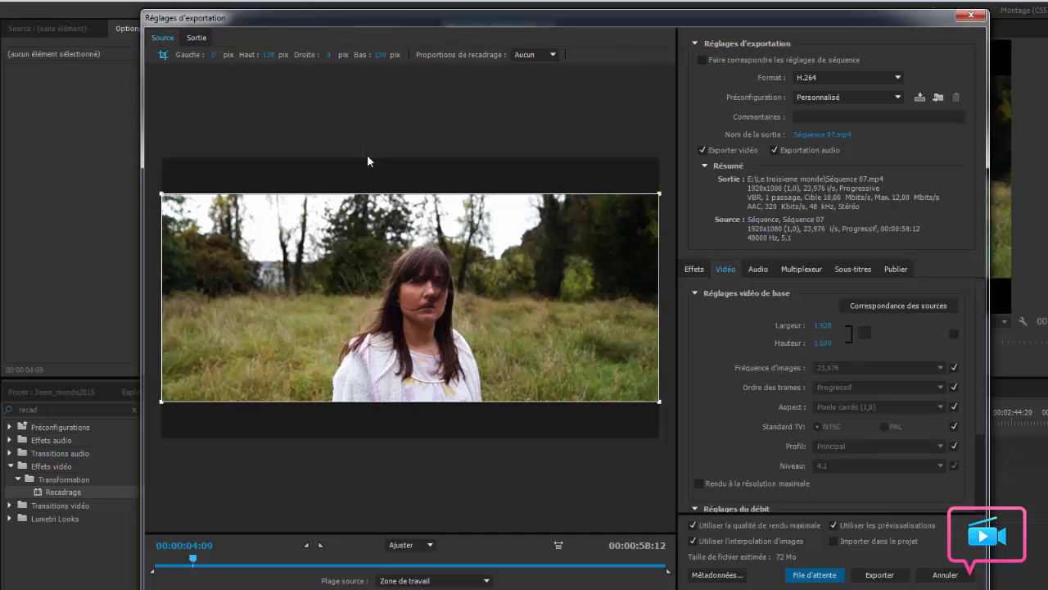
{"action": "left_click_drag", "start_coordinate": [387, 193], "coordinate": [395, 192]}
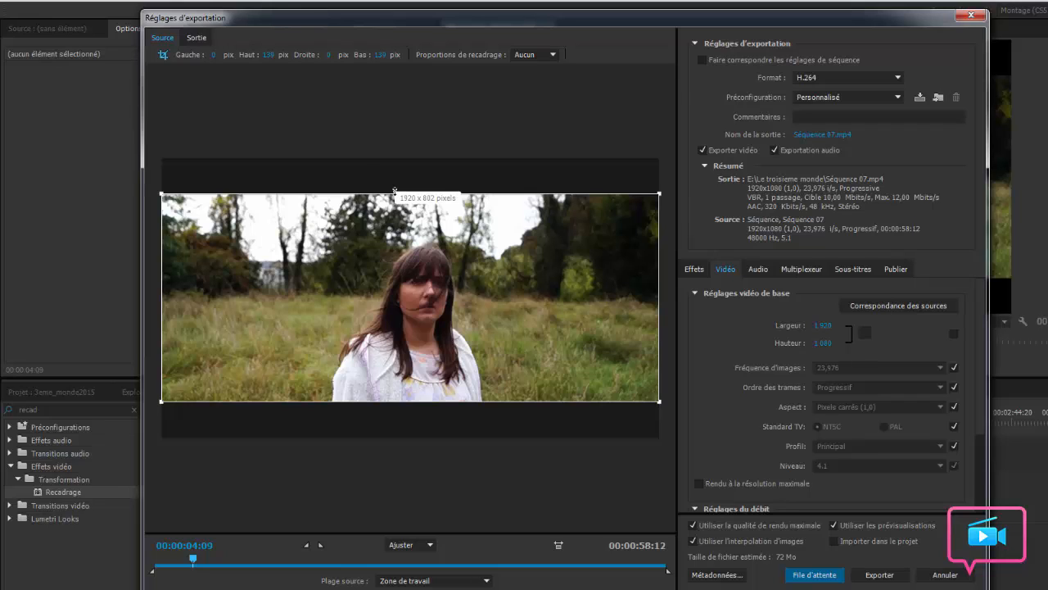
{"action": "left_click", "coordinate": [198, 38]}
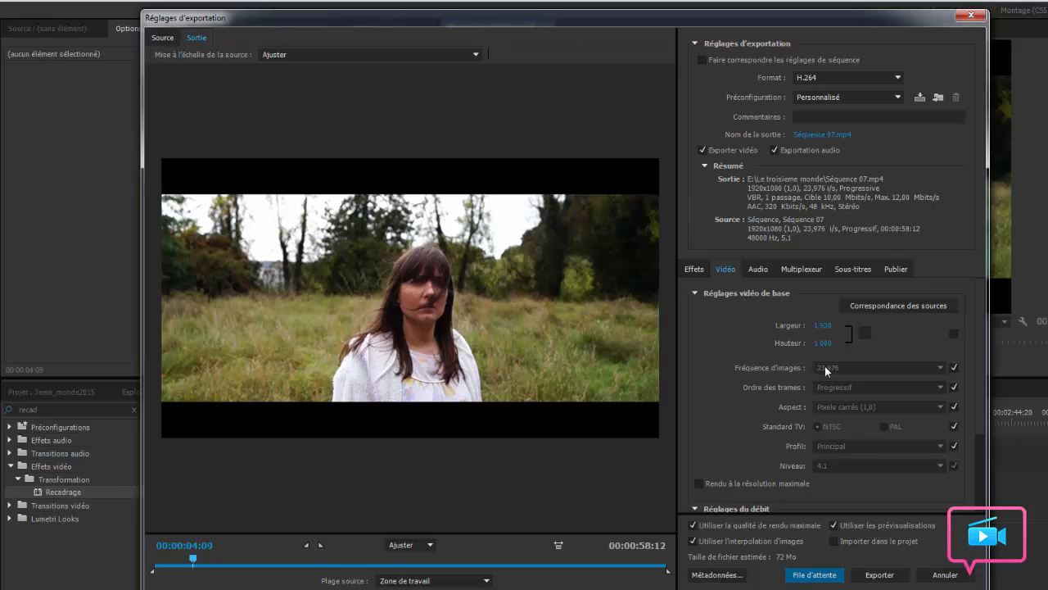
{"action": "left_click", "coordinate": [823, 344]}
{"action": "left_click", "coordinate": [731, 334]}
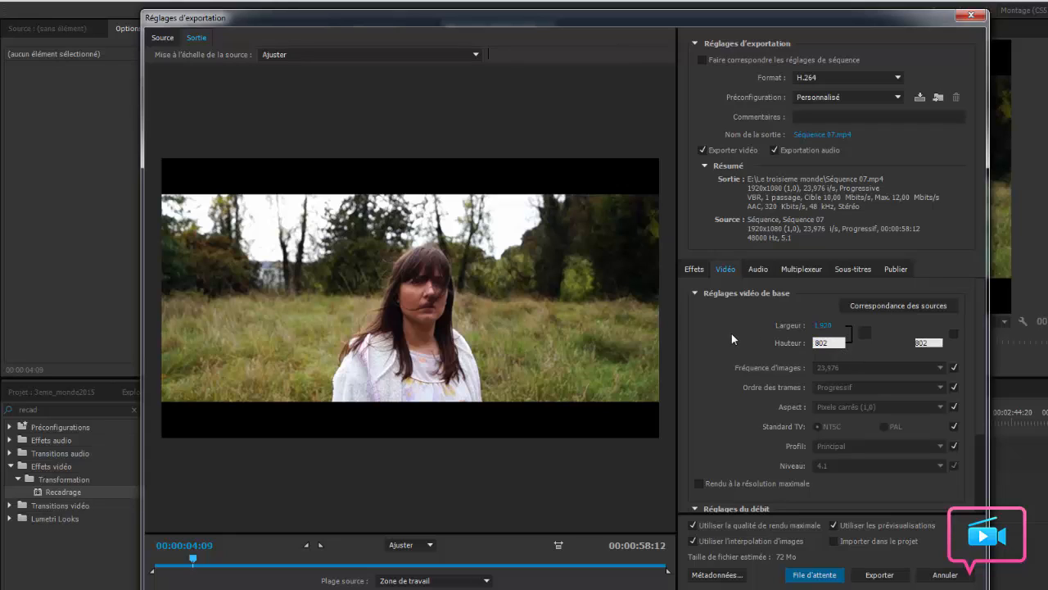